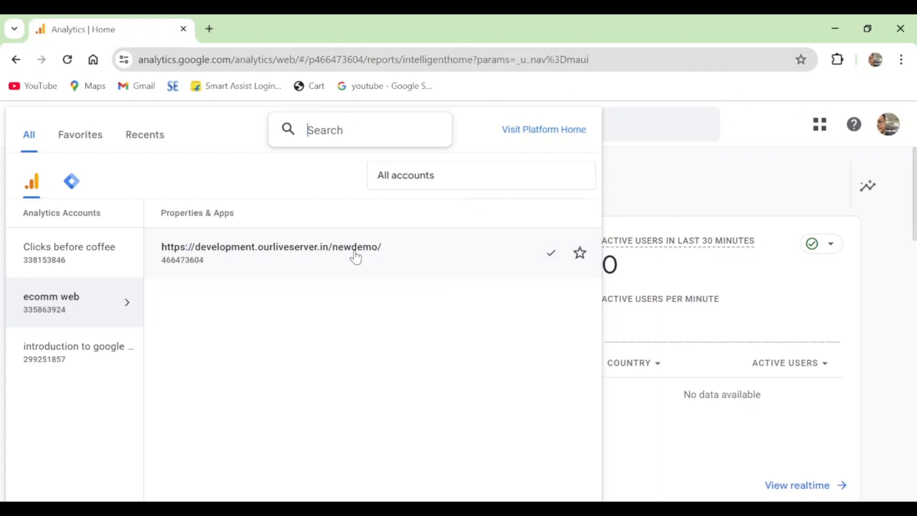
Close the property picker and open the Google Ads site from the Google apps in a new browser tab
click(781, 184)
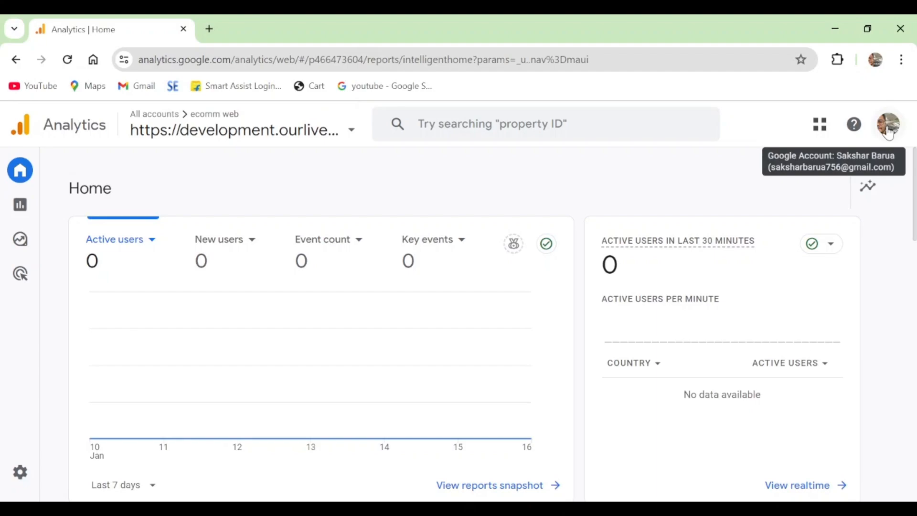
click(209, 28)
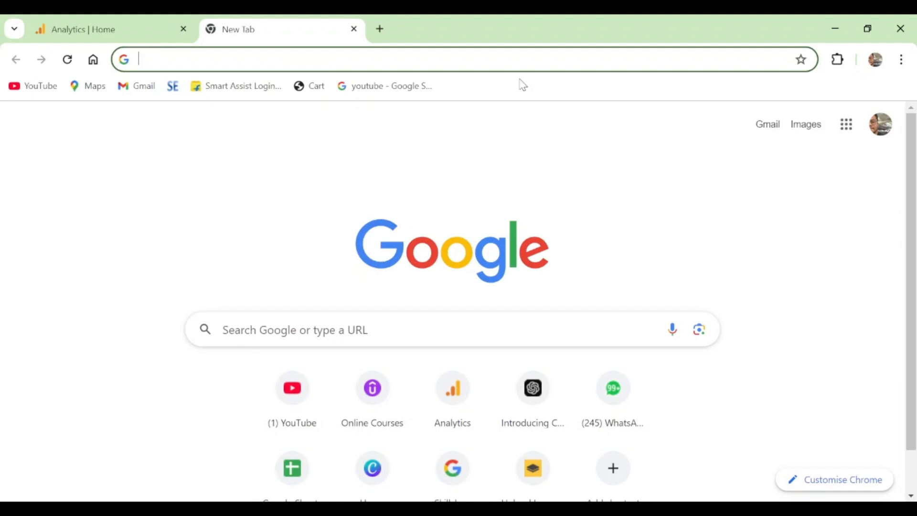
click(848, 132)
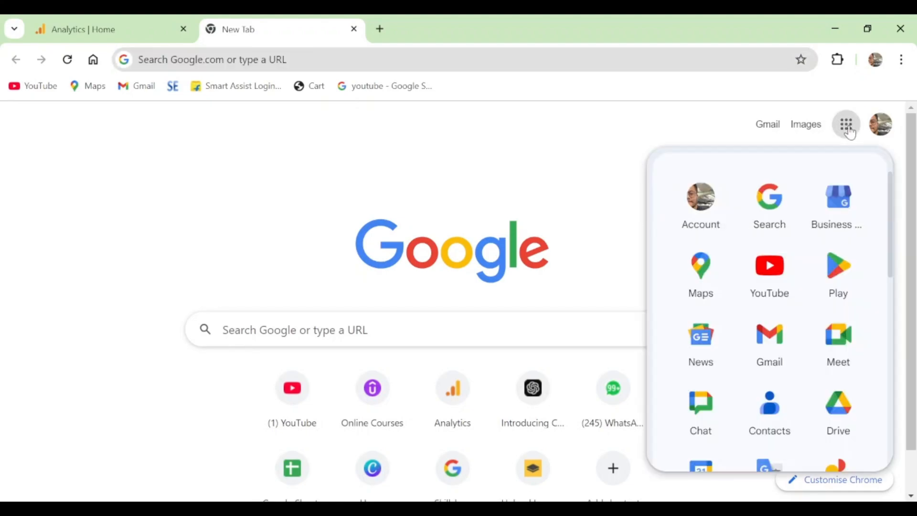
scroll(816, 293, down, 10)
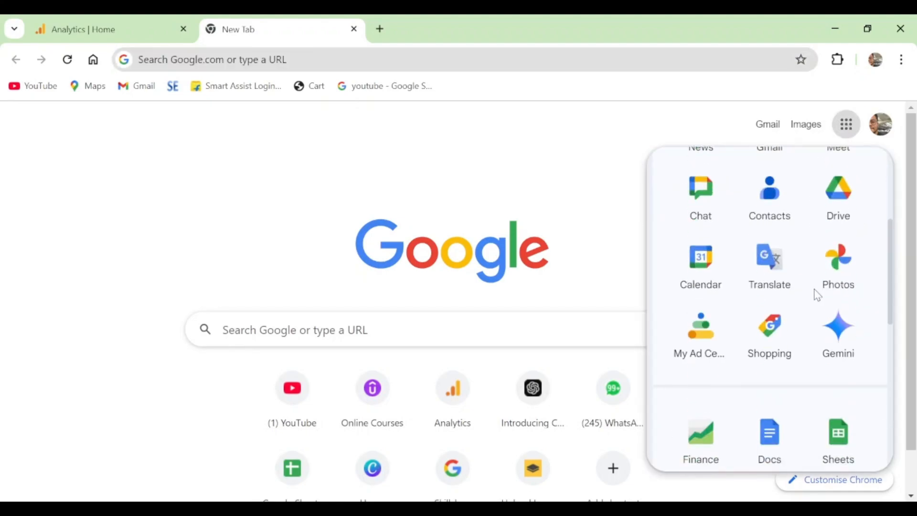
click(845, 372)
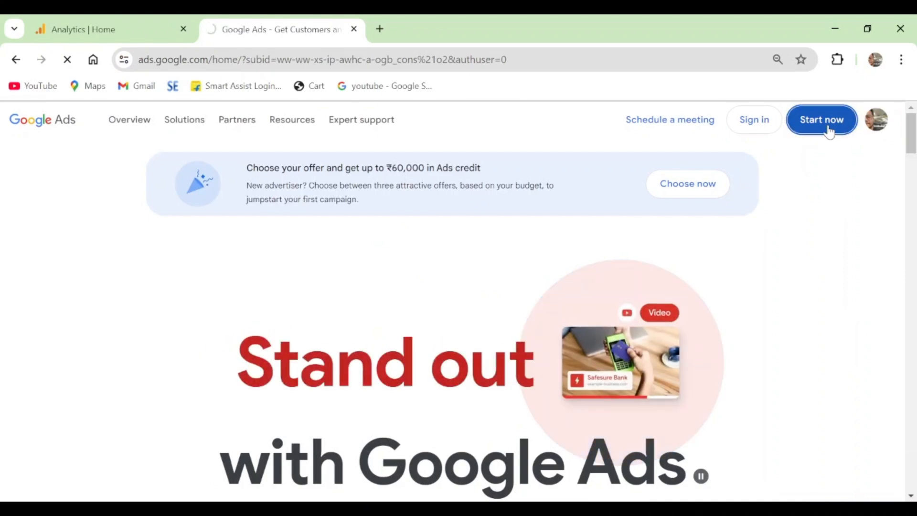
Enter the deactivated Google Ads account and check which e-mail address it is signed in with
click(829, 129)
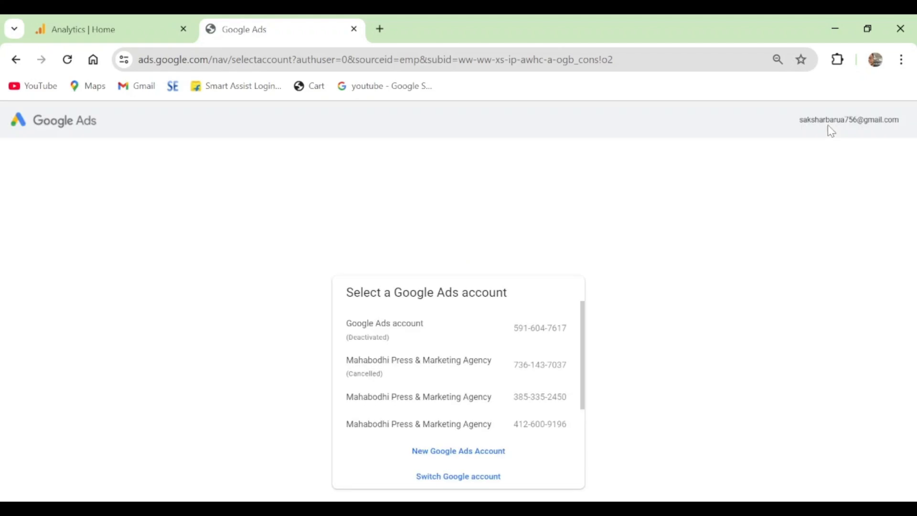
click(401, 325)
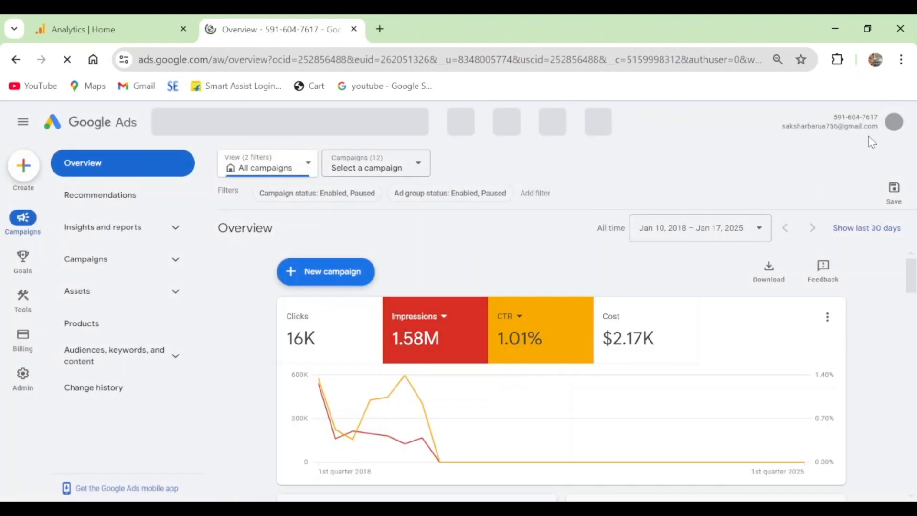
double_click(857, 125)
triple_click(857, 125)
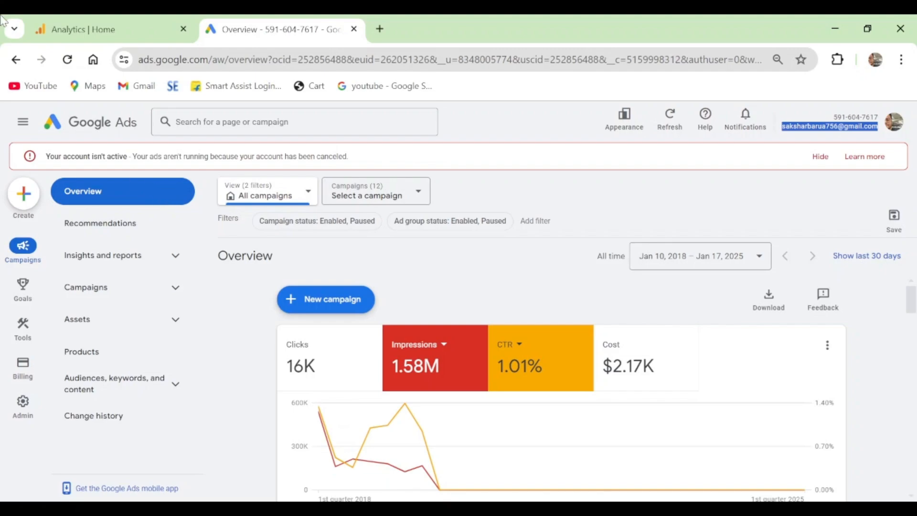
Switch back to Google Analytics and open the Admin settings of the ecomm web account
click(115, 25)
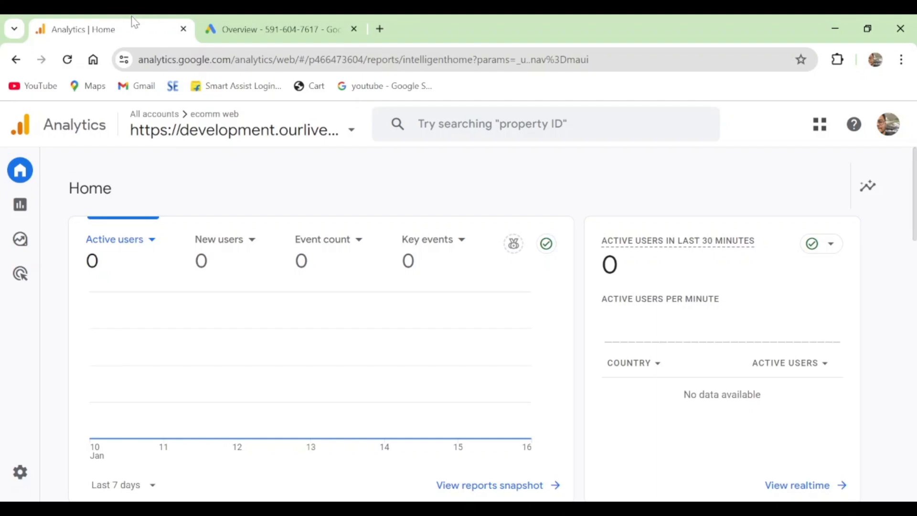
mouse_move(2, 209)
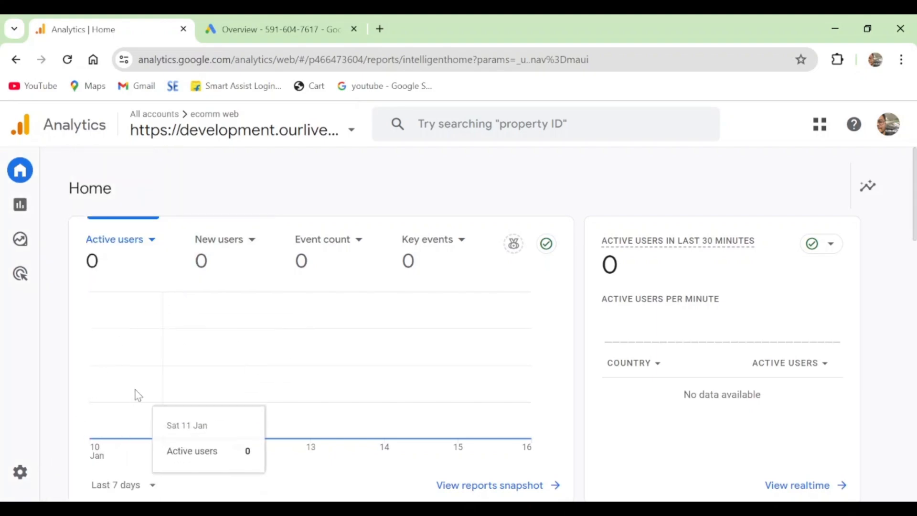
mouse_move(16, 477)
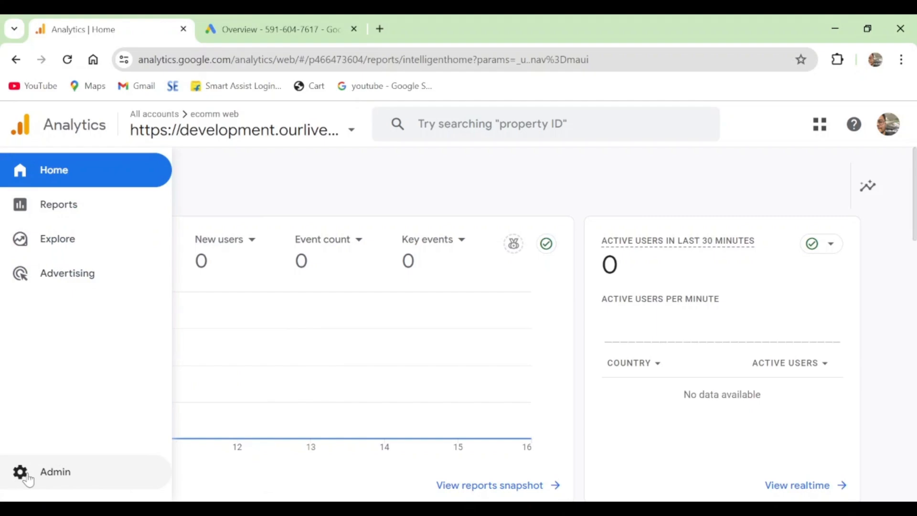
click(29, 479)
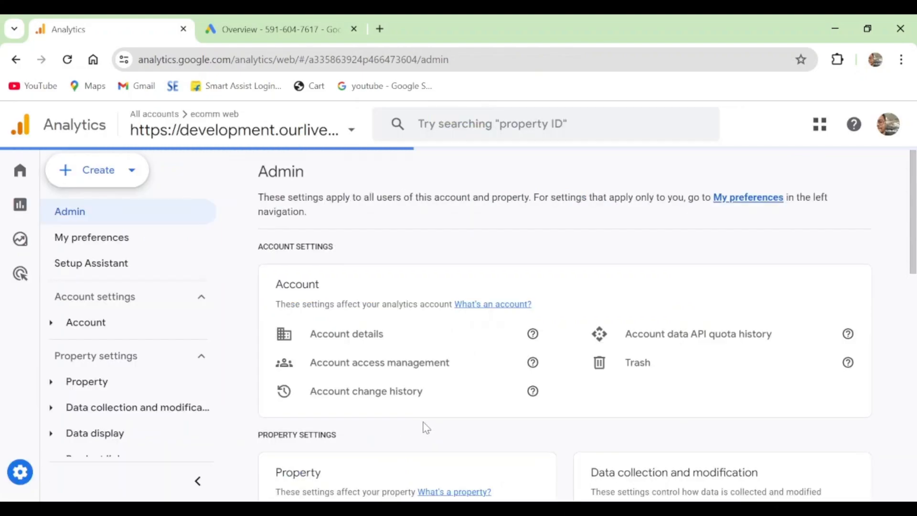
Open the Google Ads links settings among the property's product links
scroll(677, 348, down, 4)
scroll(677, 348, down, 4)
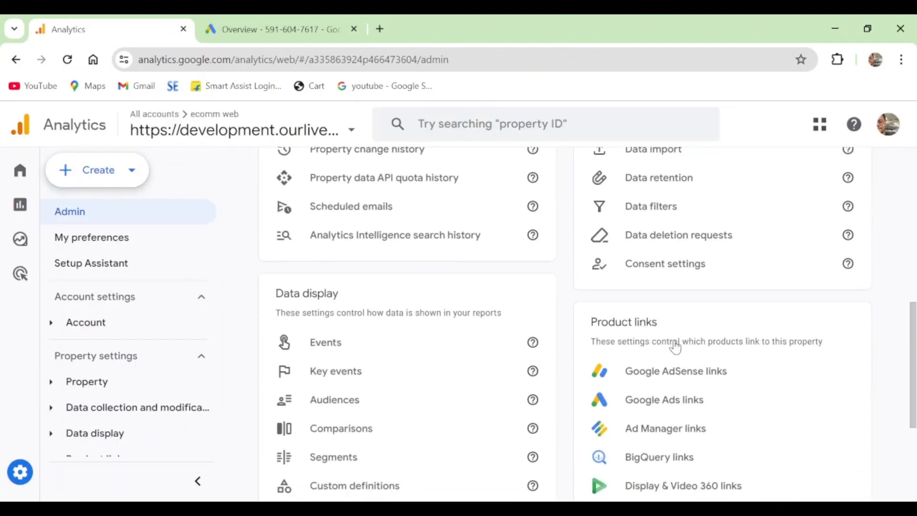
scroll(675, 348, down, 4)
scroll(675, 345, up, 3)
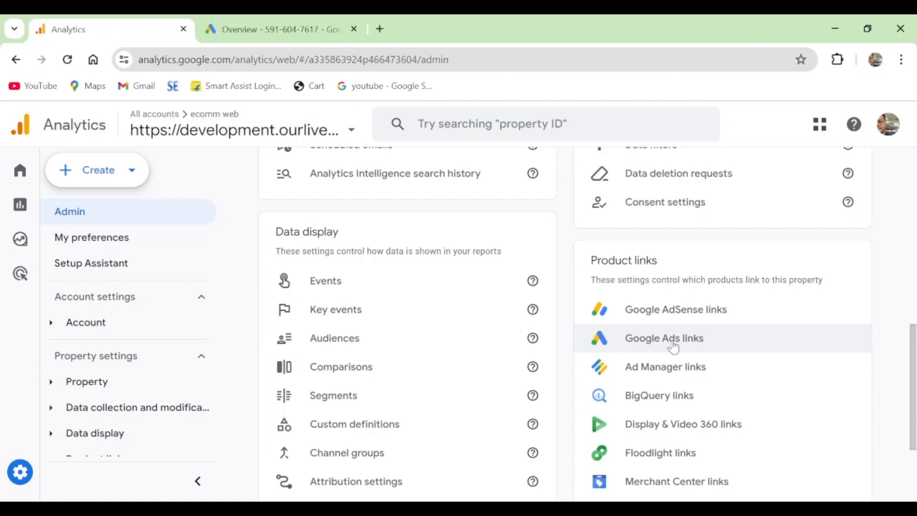
scroll(673, 346, down, 3)
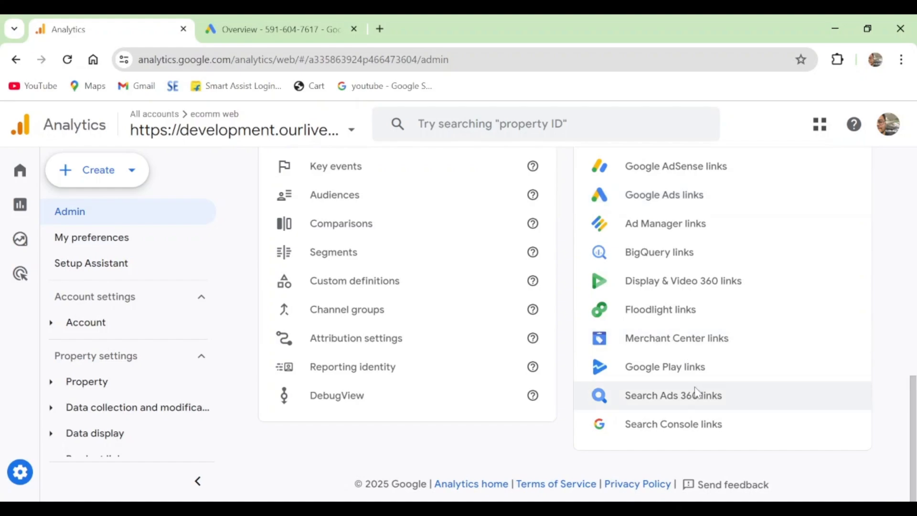
scroll(711, 363, up, 2)
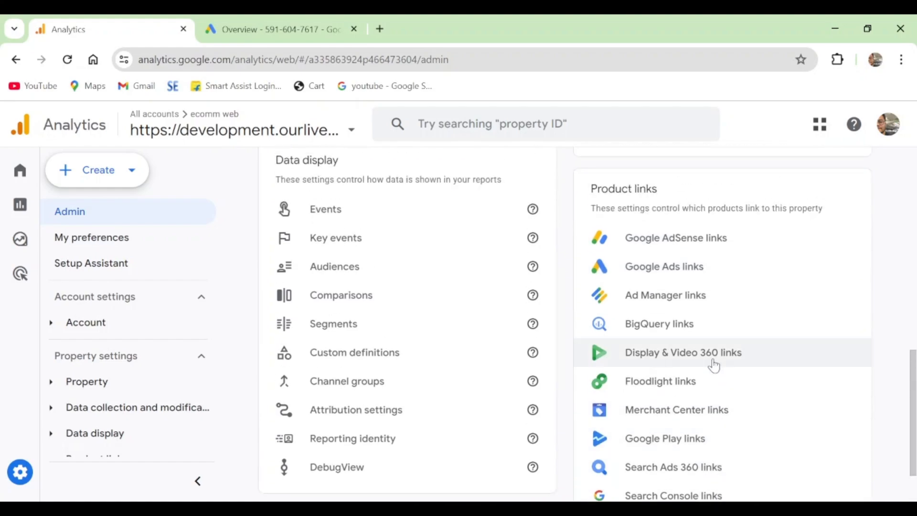
click(691, 274)
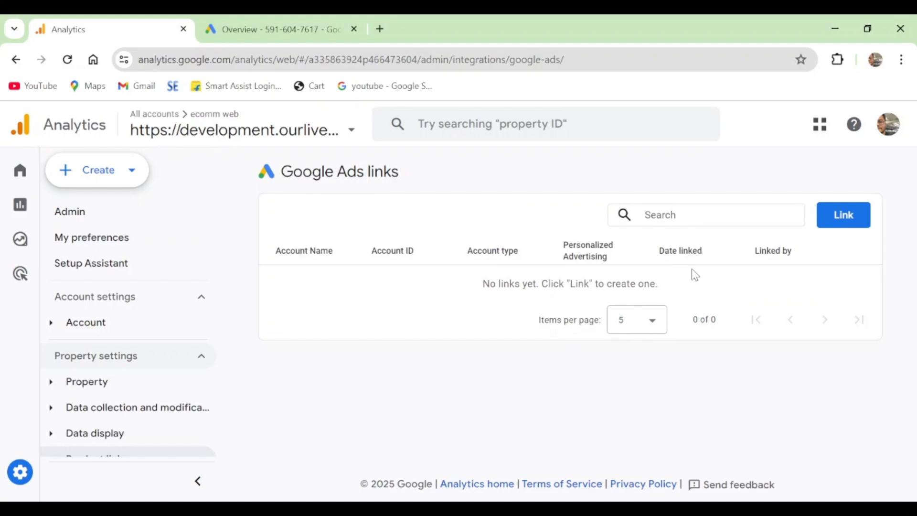
Start a new Google Ads link, choose the first listed Google Ads account, and continue to the link's configuration settings
click(854, 218)
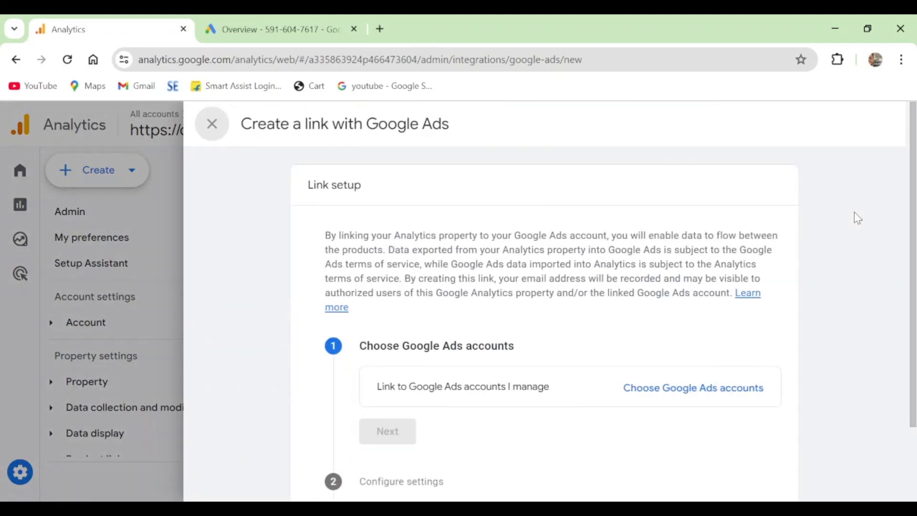
scroll(648, 301, down, 2)
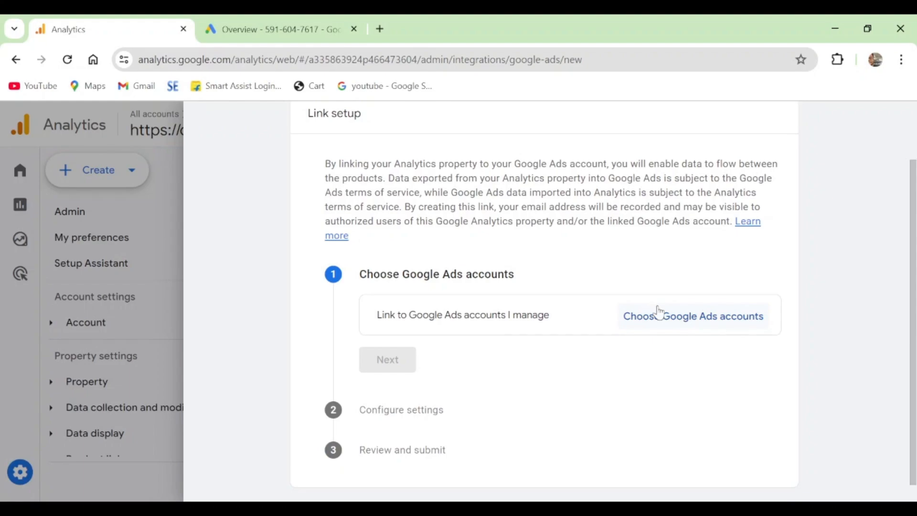
click(695, 319)
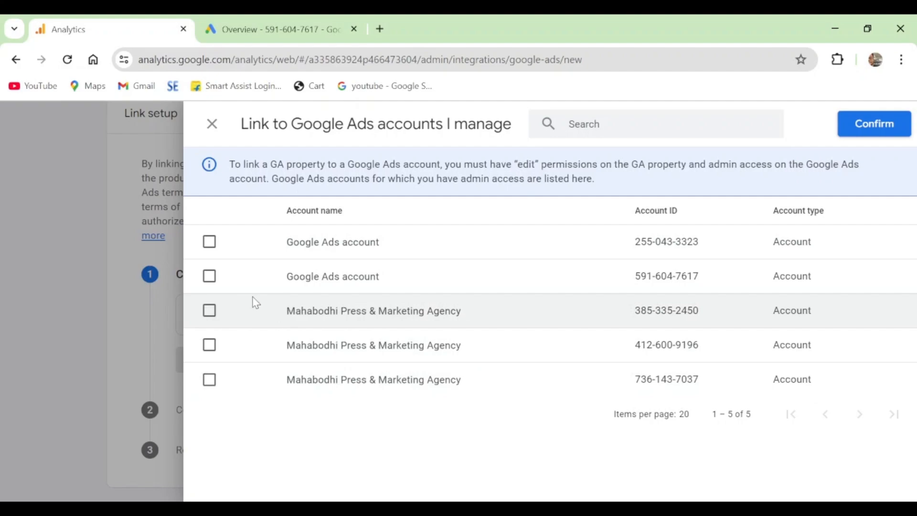
click(209, 243)
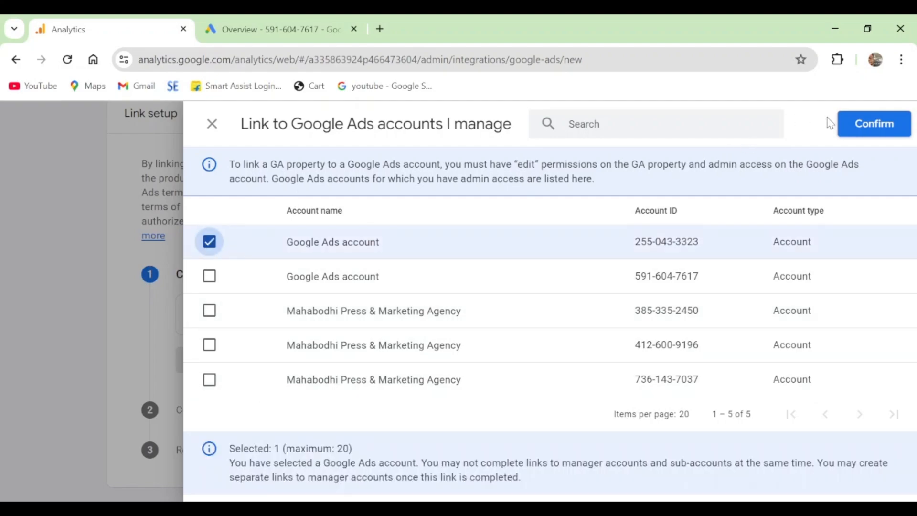
click(849, 130)
scroll(467, 378, down, 1)
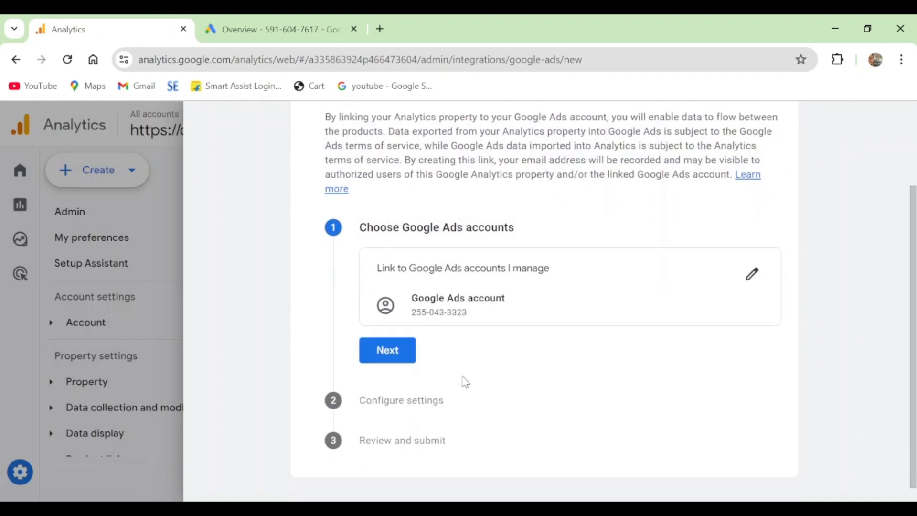
click(409, 349)
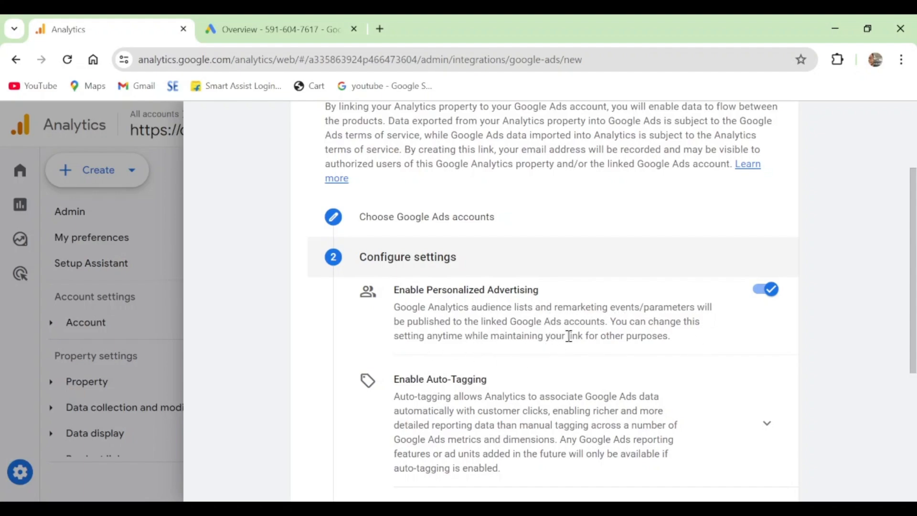
Show the auto-tagging options, keep auto-tagging enabled on the selected Google Ads accounts, and continue to the link review
scroll(728, 344, down, 2)
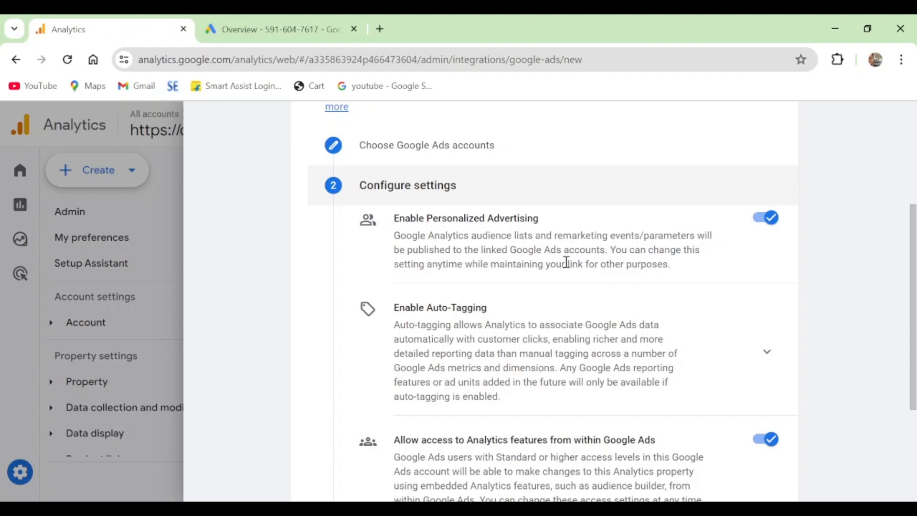
scroll(558, 293, down, 1)
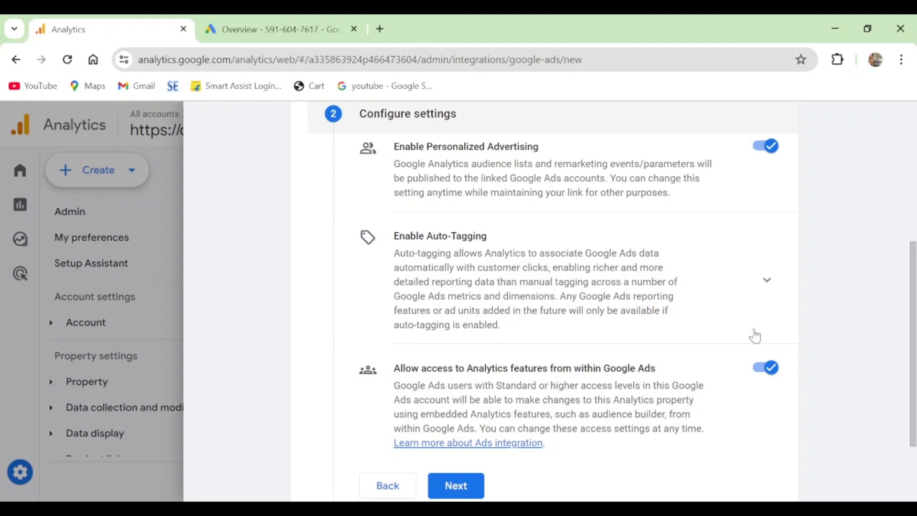
click(766, 280)
scroll(704, 356, down, 2)
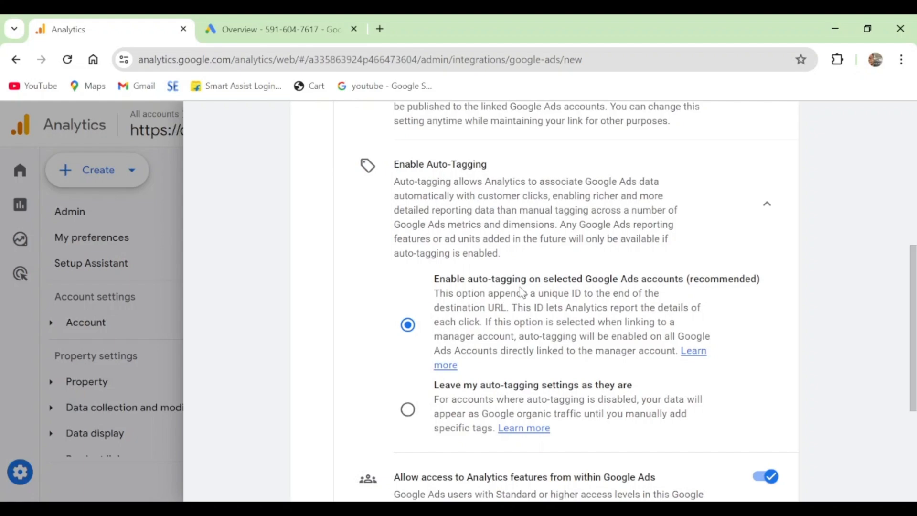
scroll(521, 292, down, 5)
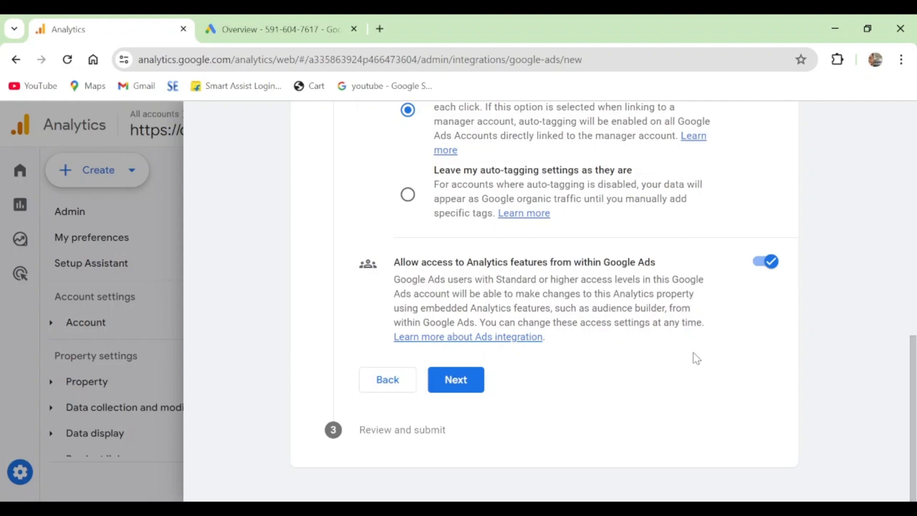
click(457, 381)
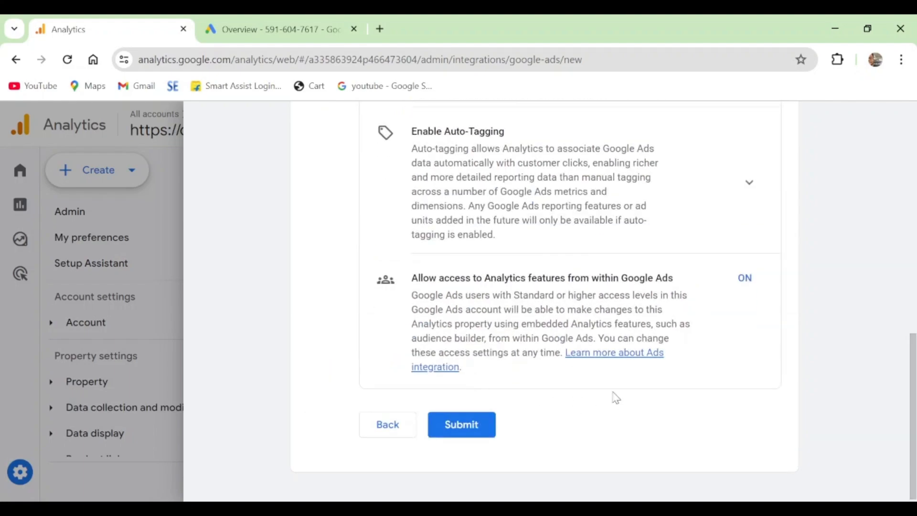
Review the chosen account and data configurations, then submit the Google Ads link
scroll(615, 398, up, 6)
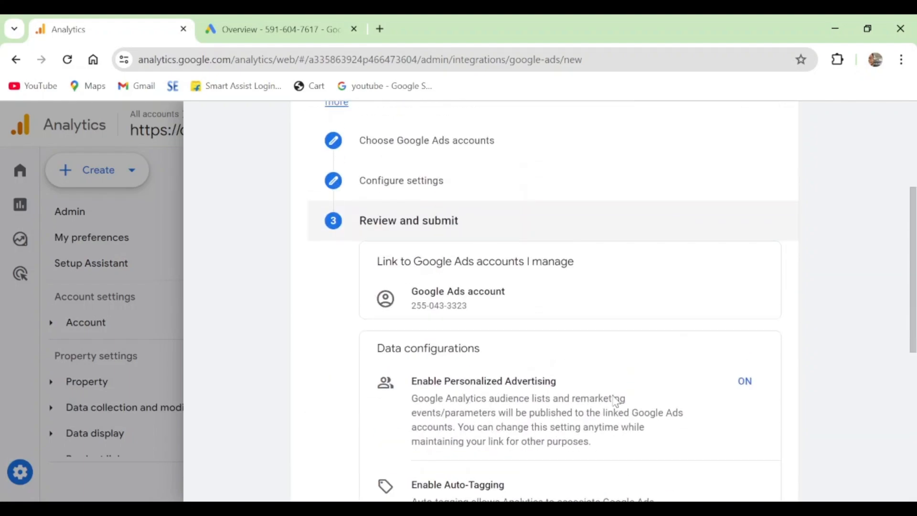
scroll(616, 400, down, 6)
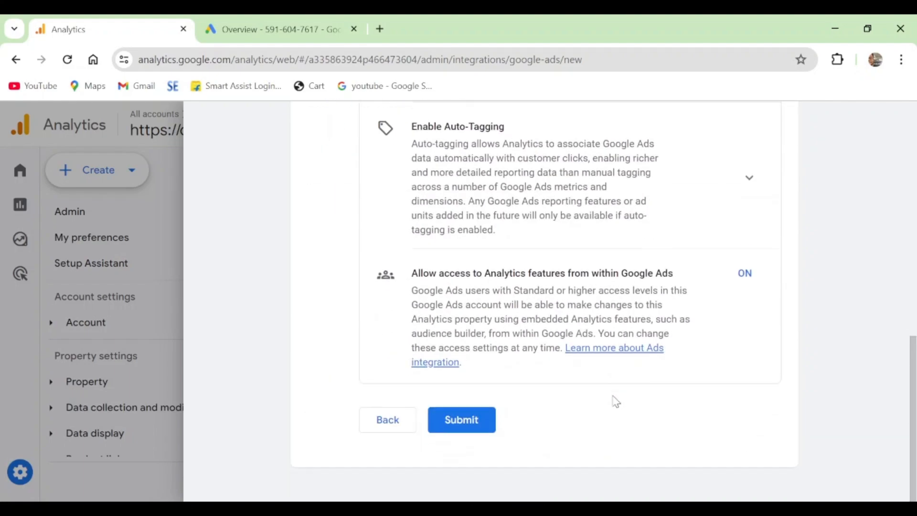
click(471, 422)
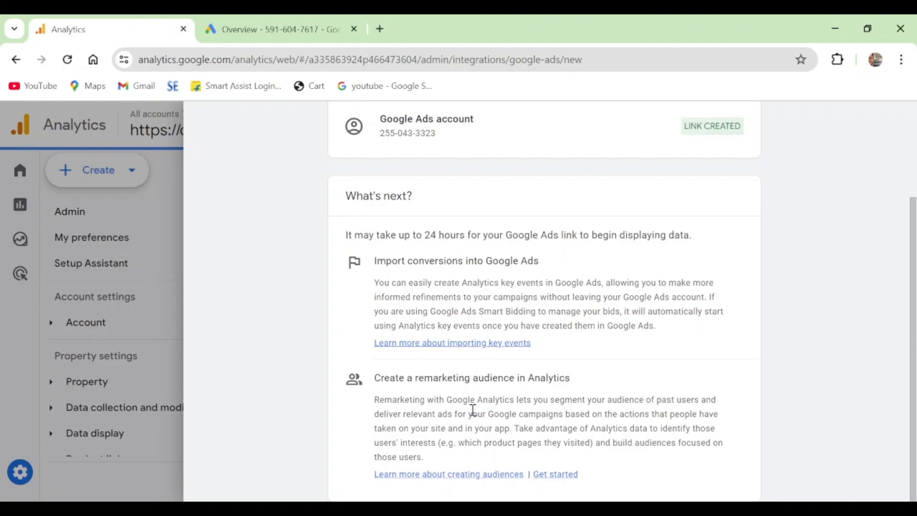
Read the link creation results, close them, and open the details of the new Google Ads link
scroll(624, 355, up, 3)
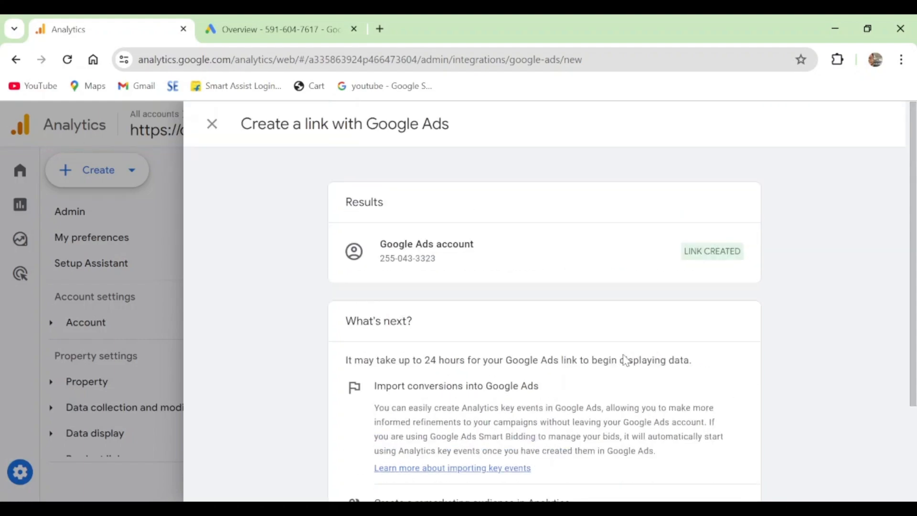
scroll(624, 354, down, 3)
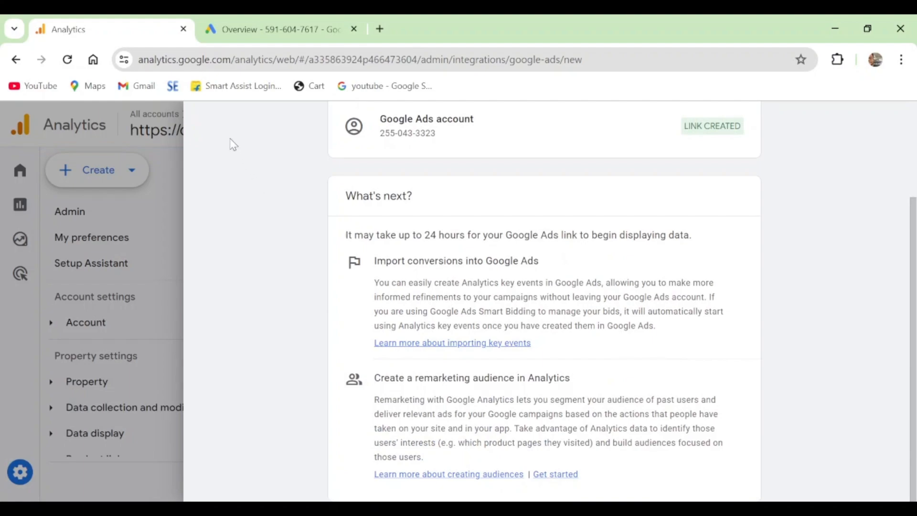
scroll(237, 168, up, 3)
click(212, 125)
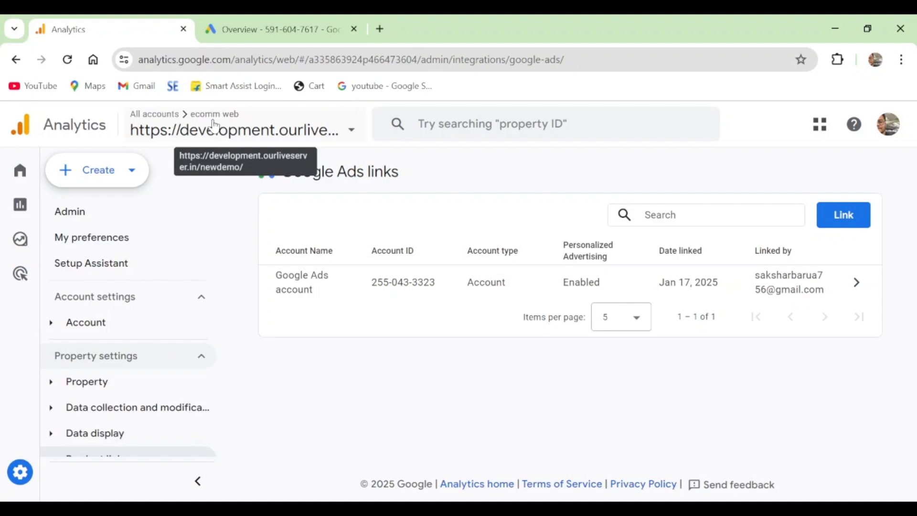
click(854, 283)
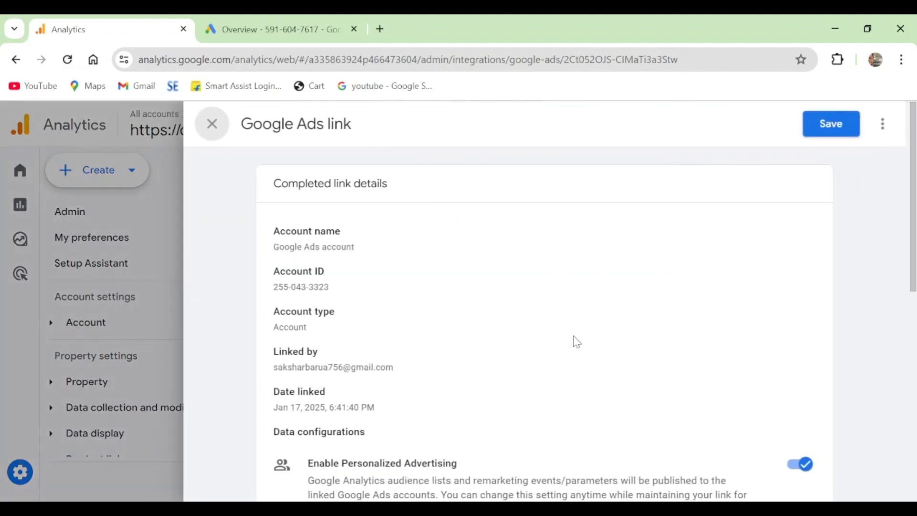
Examine the completed link details, including the personalized advertising setting, the user access roles, and the What's next guidance
scroll(577, 342, down, 10)
scroll(611, 369, up, 10)
scroll(672, 264, down, 6)
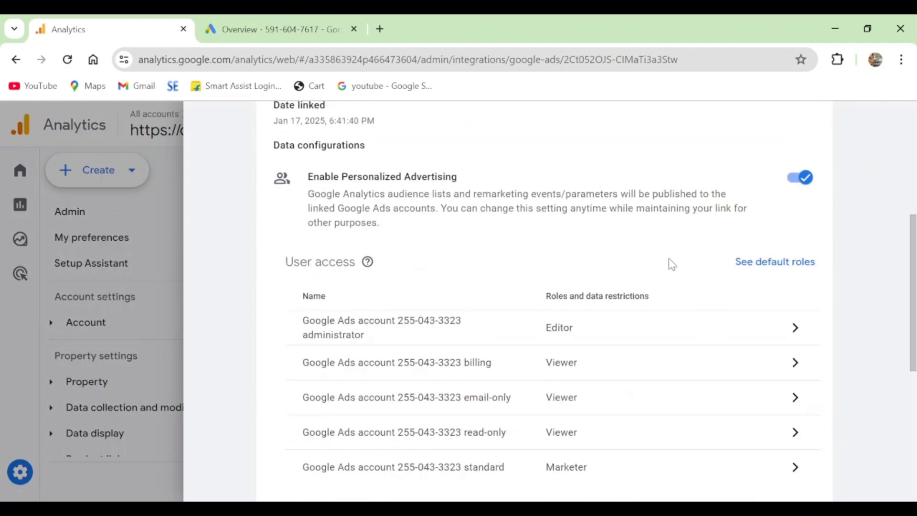
scroll(761, 342, up, 6)
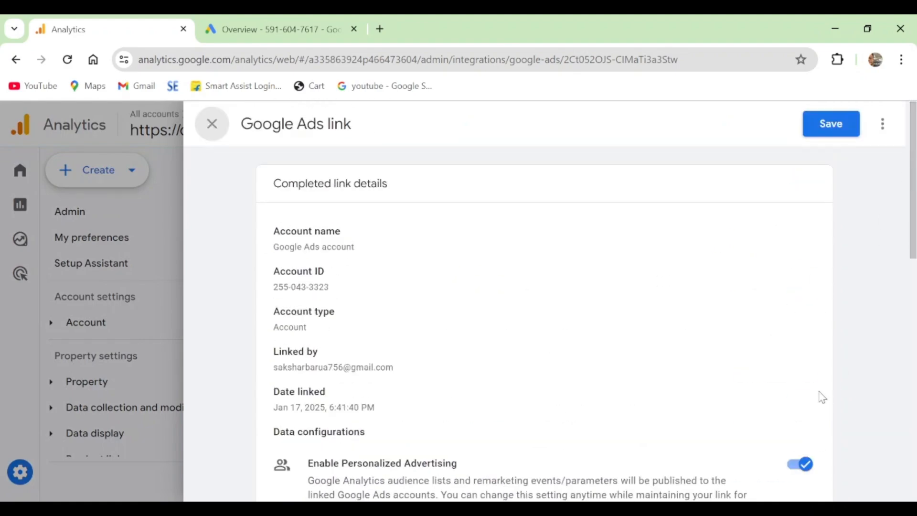
scroll(823, 397, down, 5)
scroll(677, 265, down, 3)
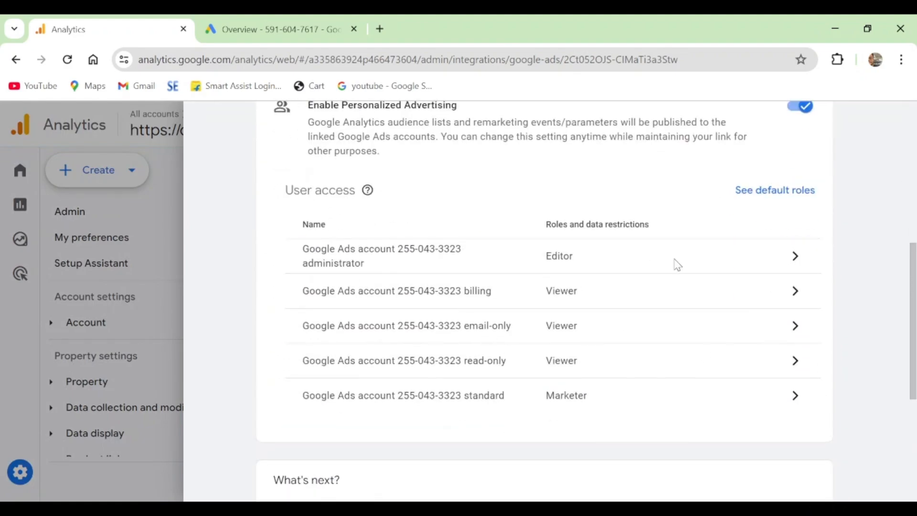
scroll(625, 317, down, 2)
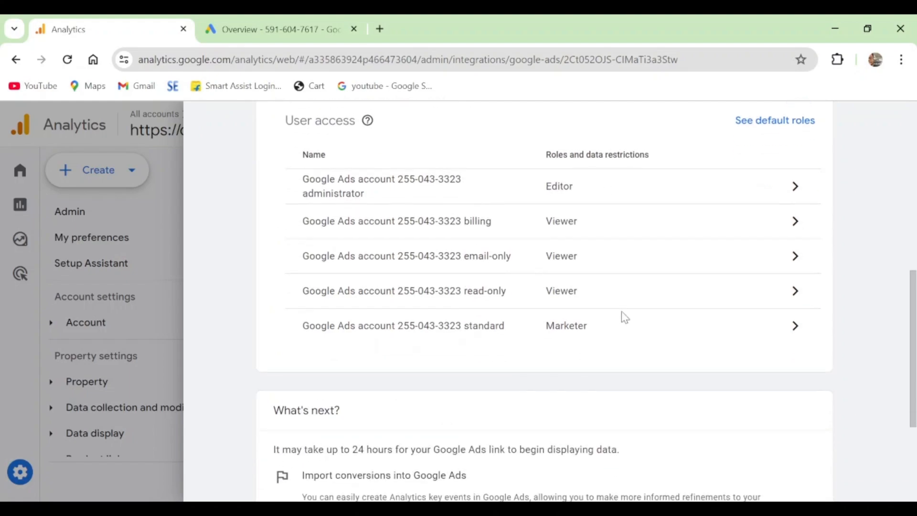
scroll(568, 357, down, 3)
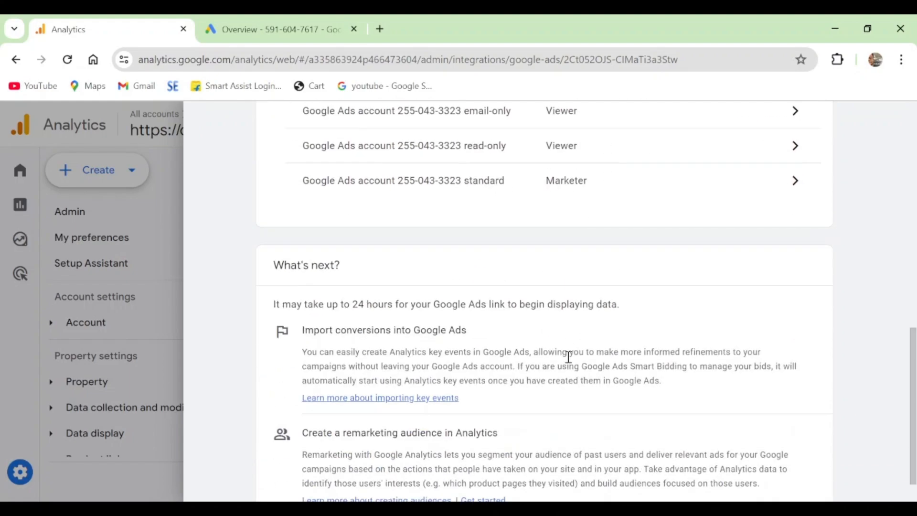
scroll(568, 357, down, 1)
scroll(575, 363, up, 10)
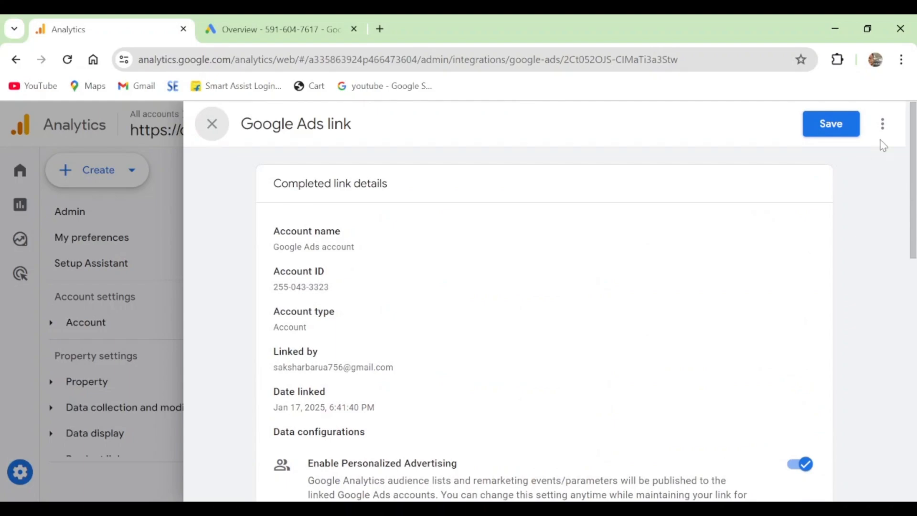
Check the extra actions available for the Google Ads link, dismiss them, and return to the list of Google Ads links
click(883, 126)
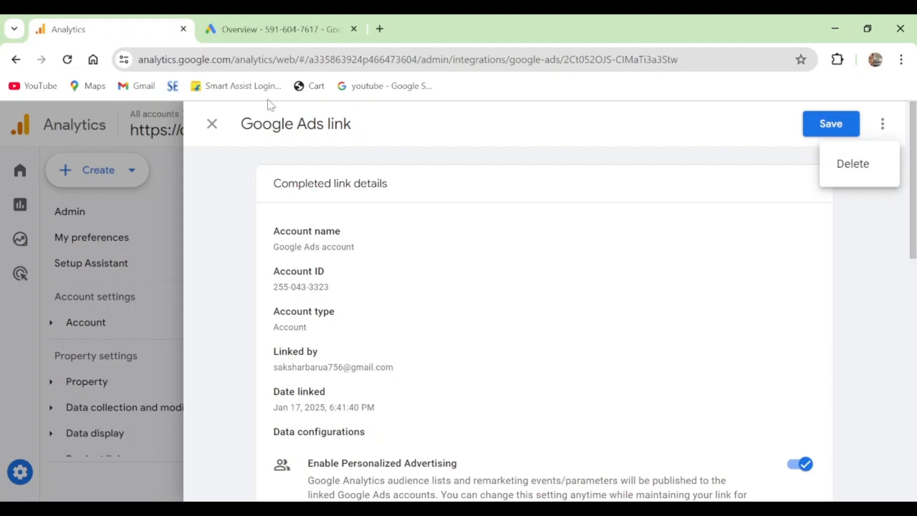
click(214, 127)
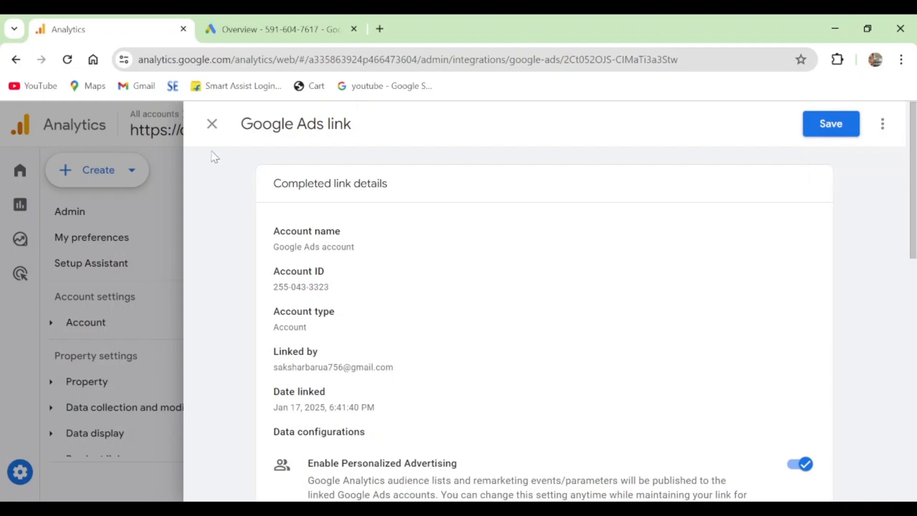
click(212, 123)
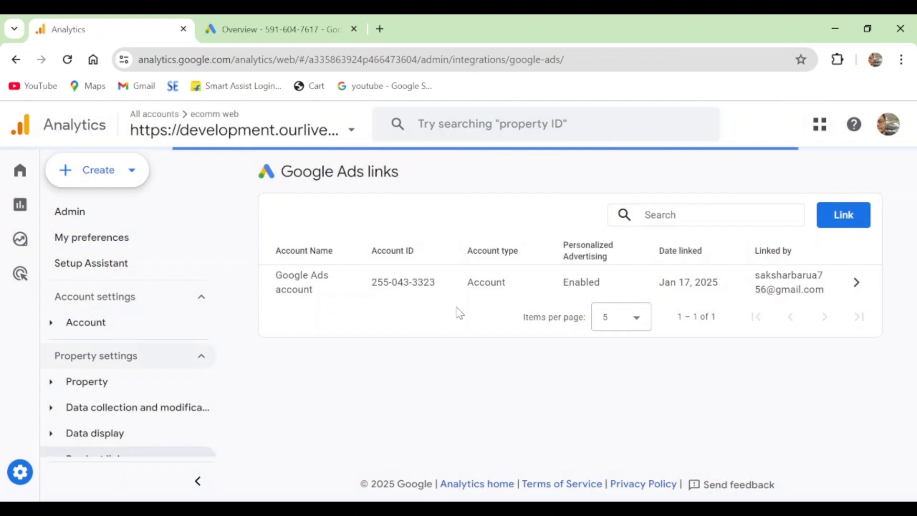